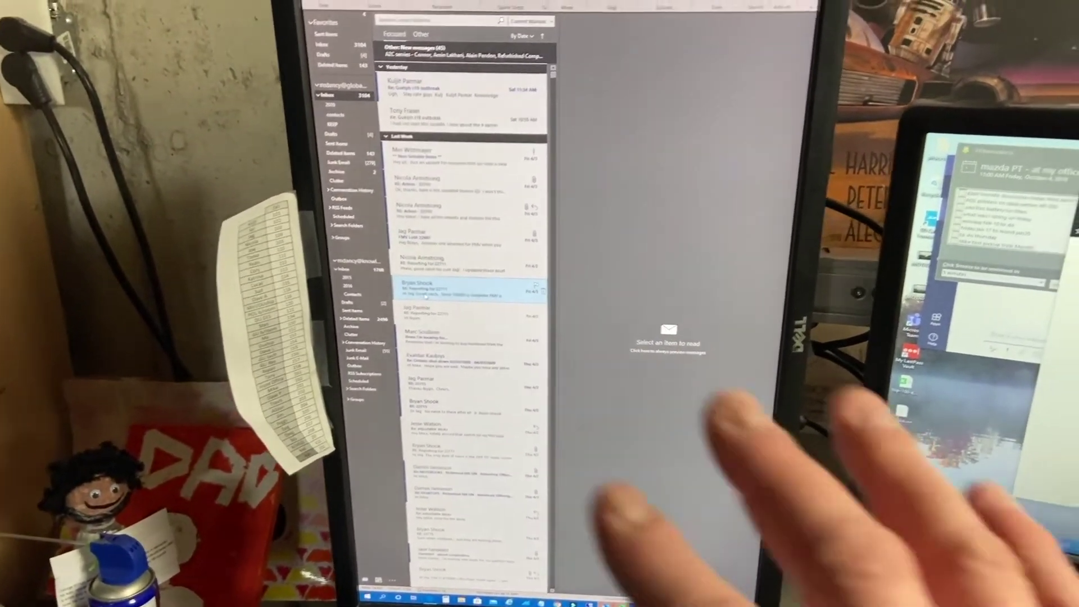
# - Open the RE: Reporting for 22711 email in Outlook, then switch back to Settings
pyautogui.click(506, 263)
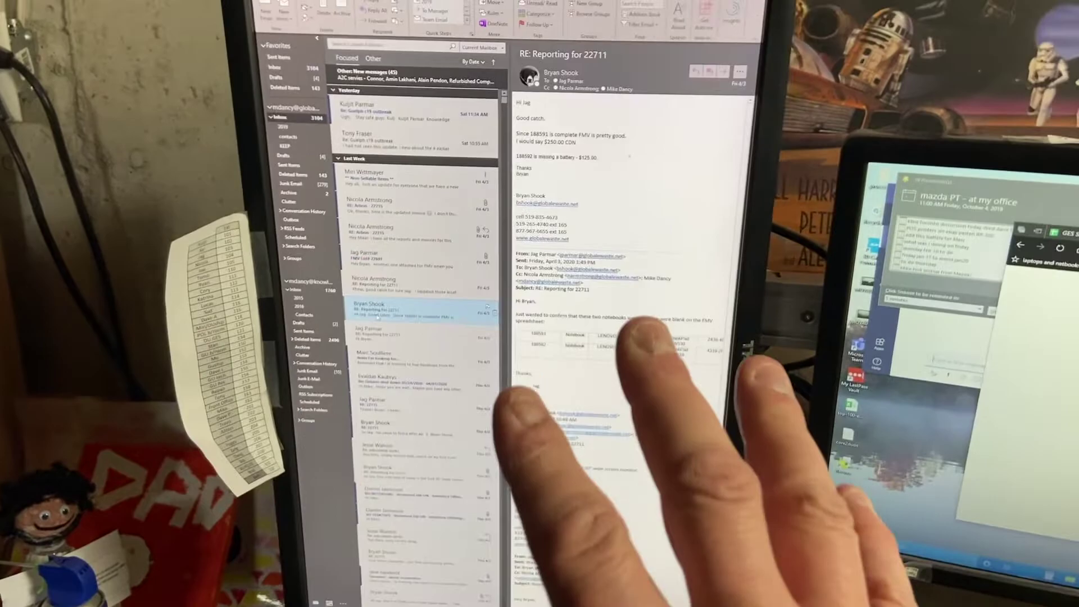
pyautogui.hotkey('alt', 'Tab')
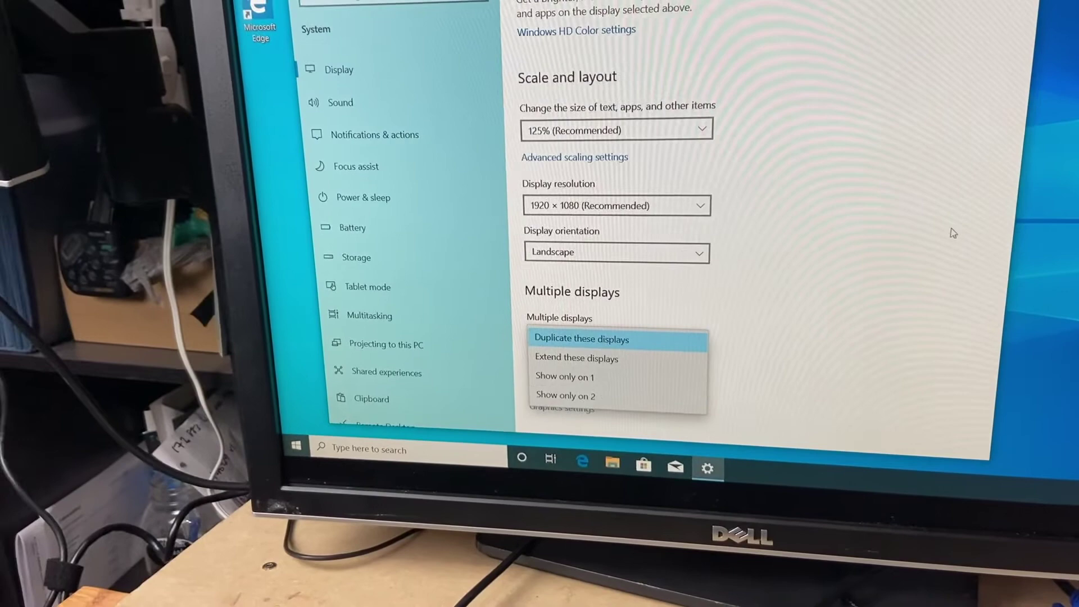
# - Detect the external Dell monitor and set Multiple displays to Extend these displays
pyautogui.click(581, 399)
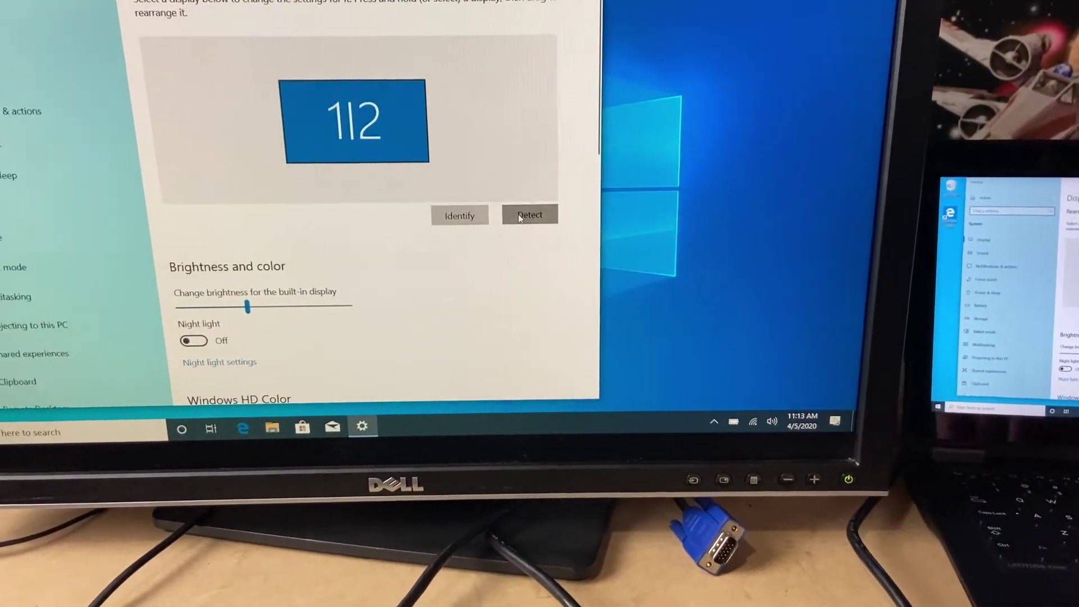
pyautogui.click(520, 218)
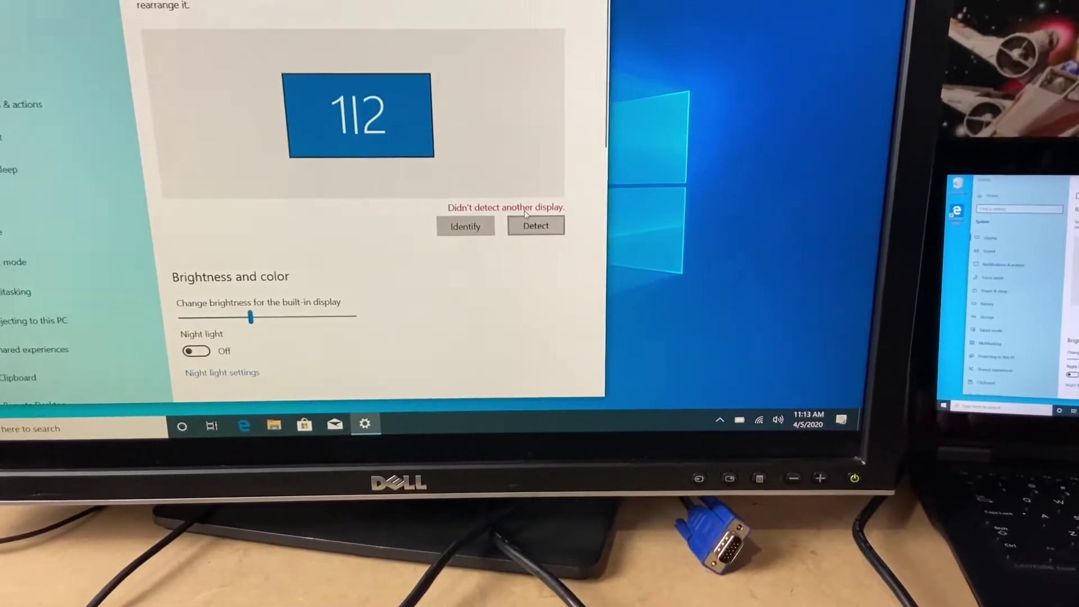
pyautogui.scroll(-3, 566, 197)
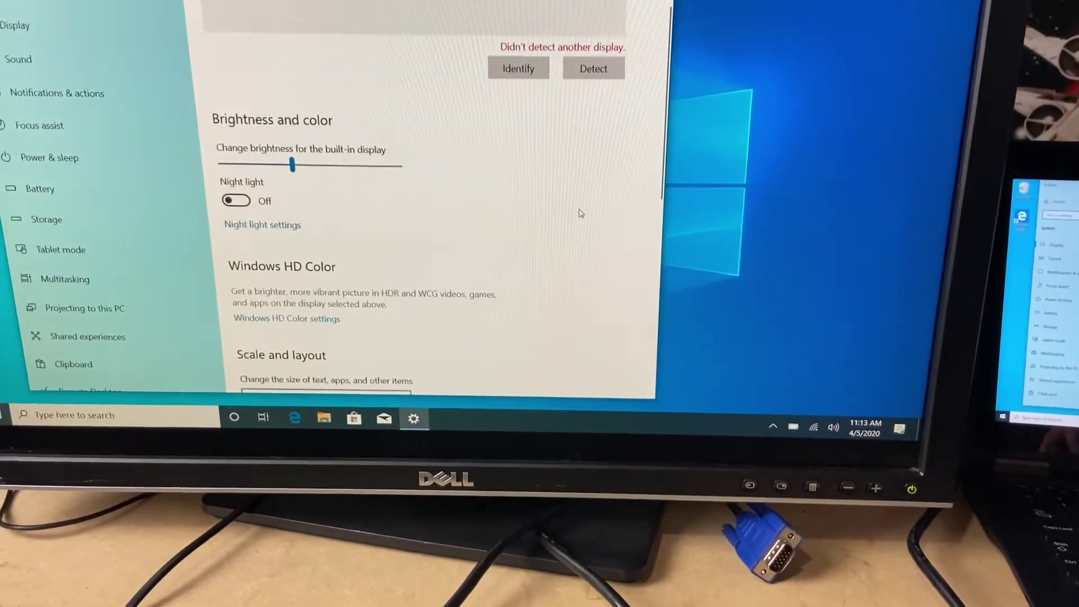
pyautogui.scroll(-1, 590, 277)
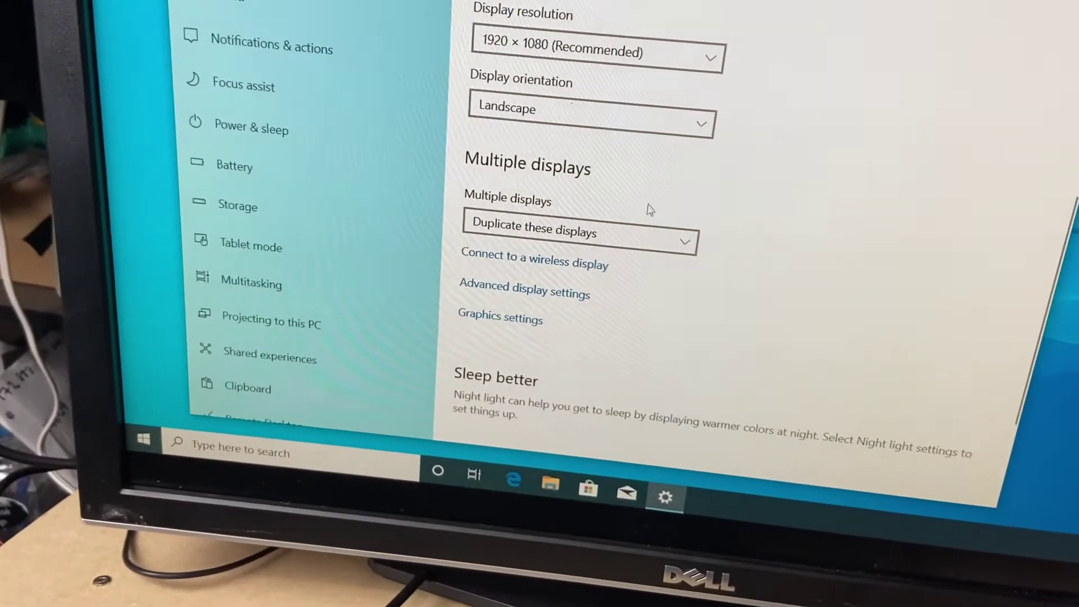
pyautogui.click(600, 232)
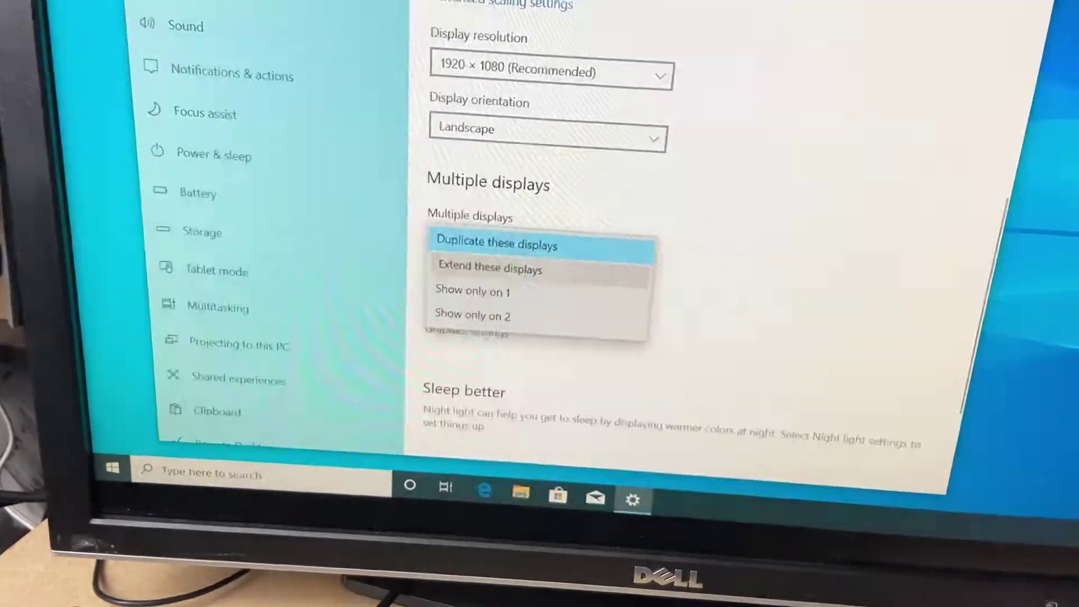
pyautogui.click(510, 265)
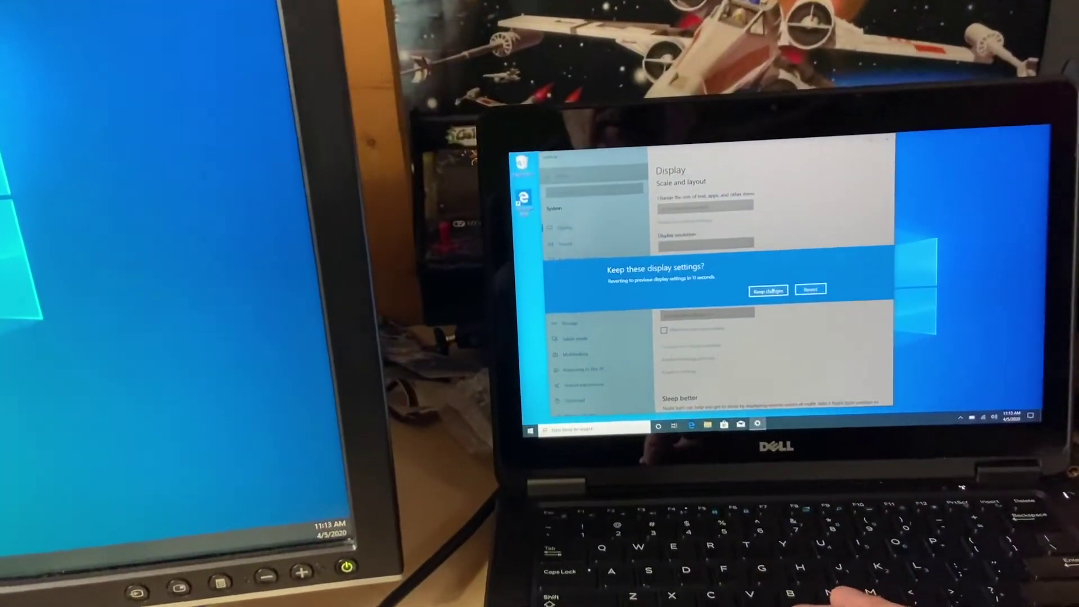
# - Keep the extended setup and apply display 2 placed left of, slightly above, display 1
pyautogui.press('Return')
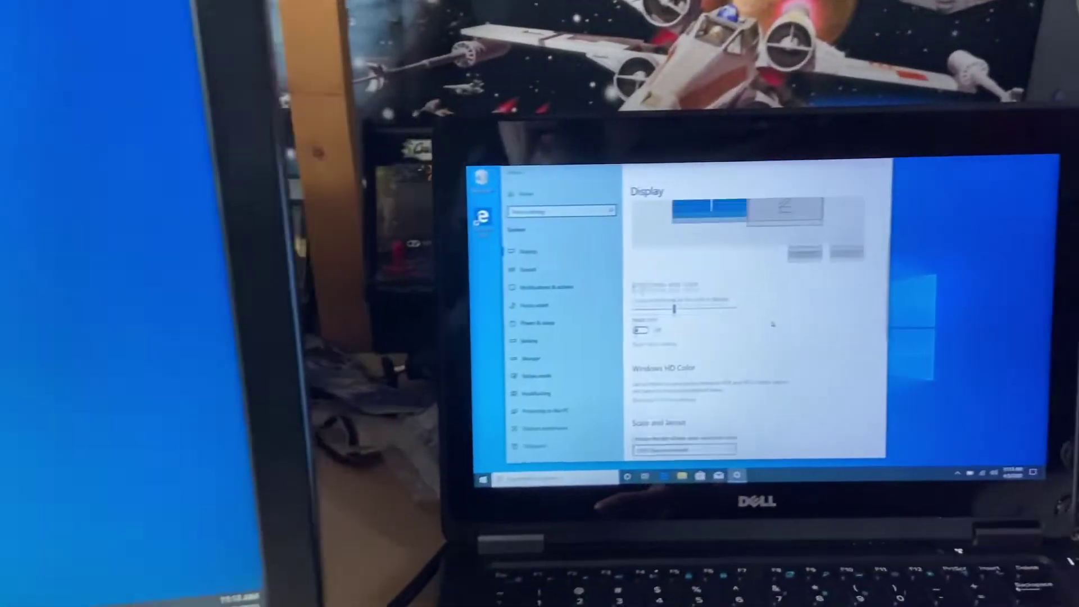
pyautogui.scroll(3, 771, 322)
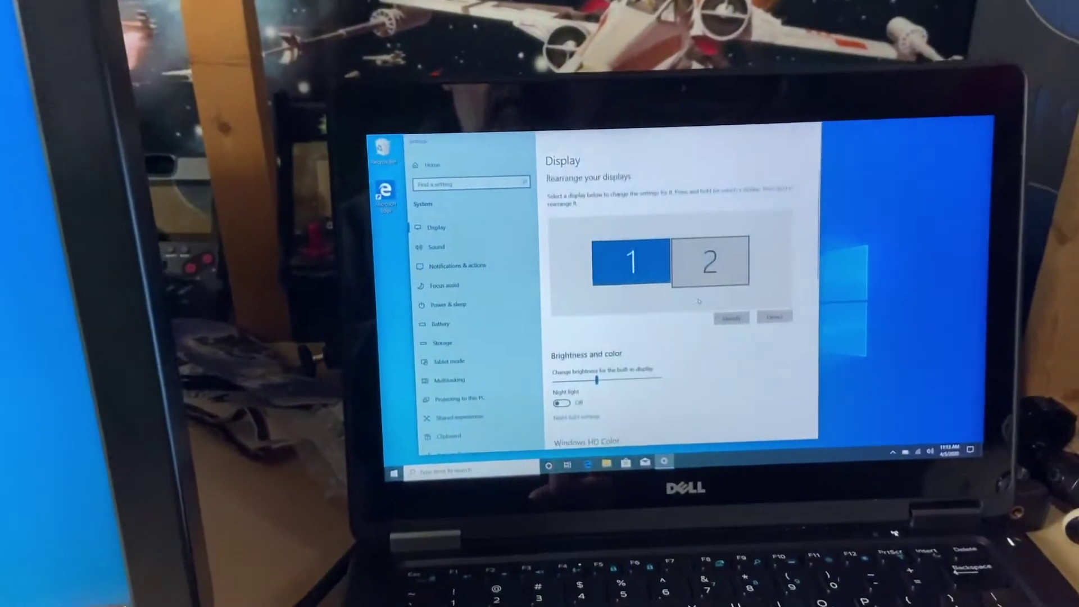
pyautogui.click(748, 304)
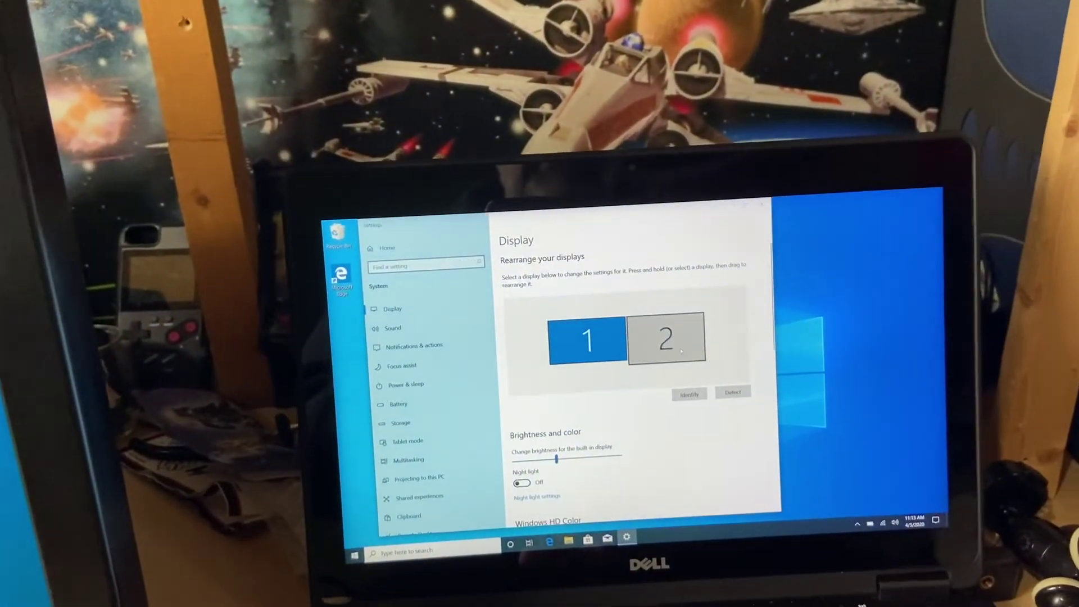
pyautogui.moveTo(686, 344); pyautogui.dragTo(581, 354)
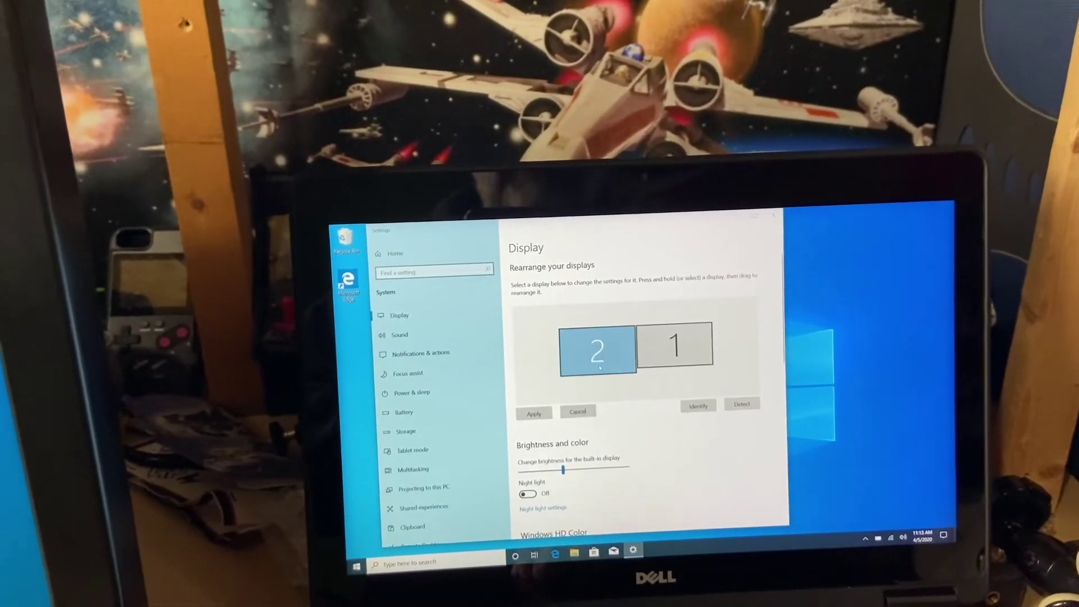
pyautogui.moveTo(596, 375); pyautogui.dragTo(602, 362)
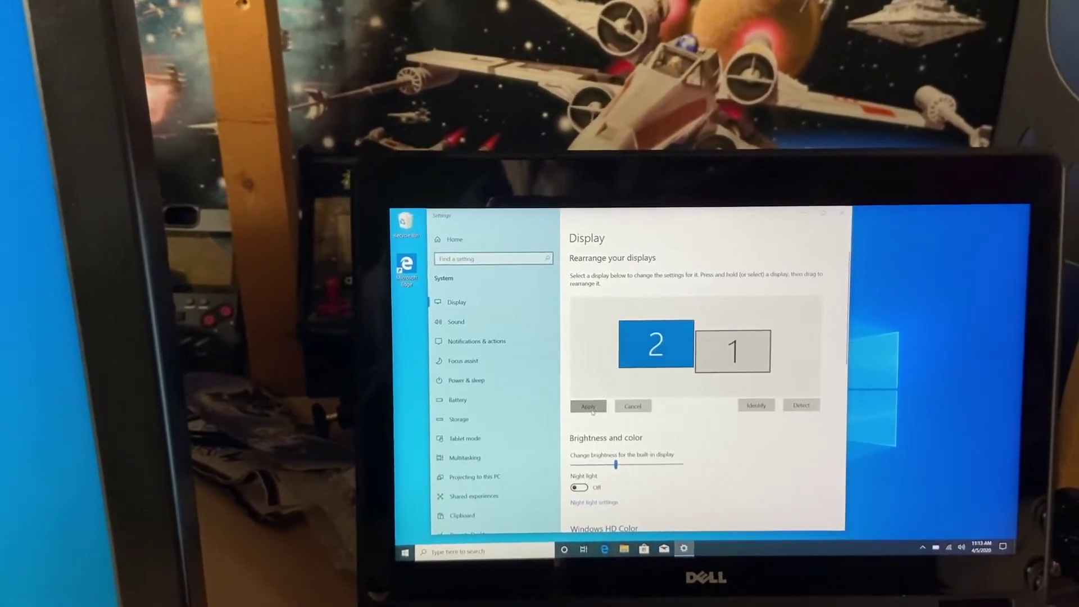
pyautogui.click(582, 411)
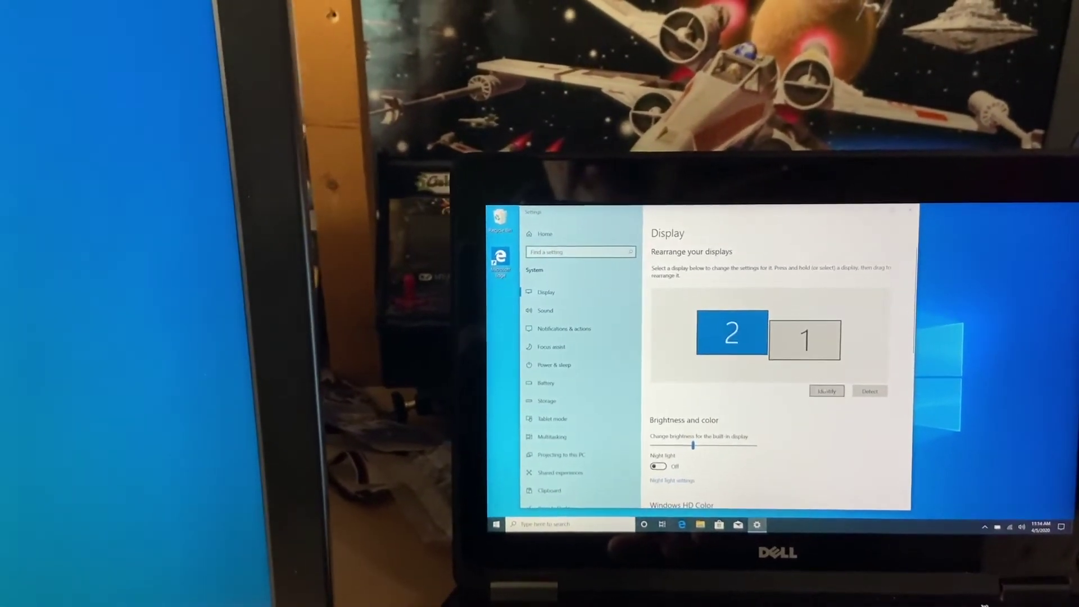
# - Identify the screens and select display 1 to show its scale and layout options
pyautogui.click(812, 386)
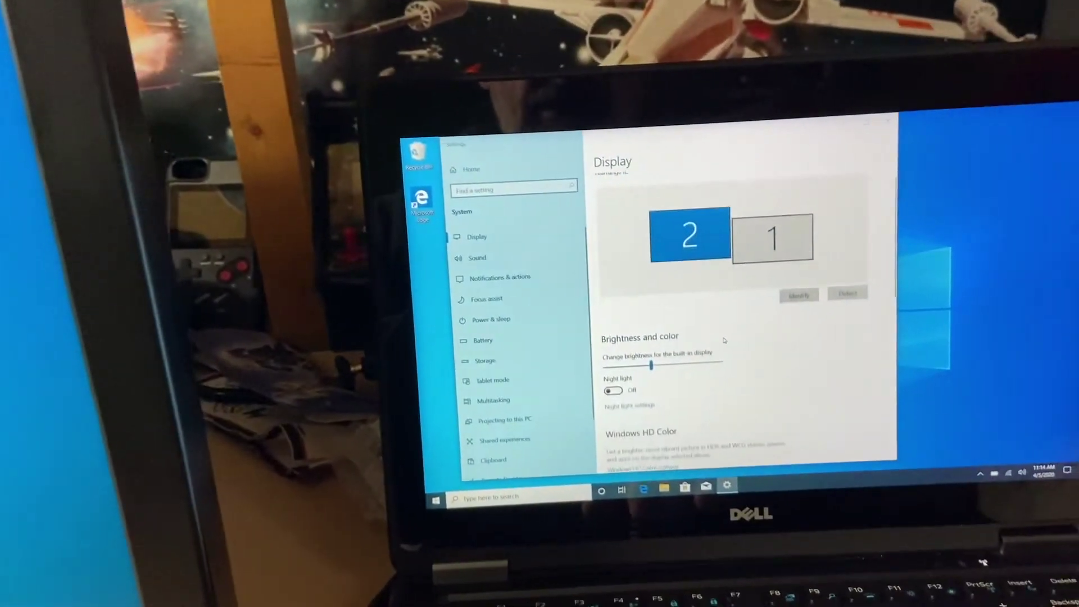
pyautogui.scroll(-6, 723, 341)
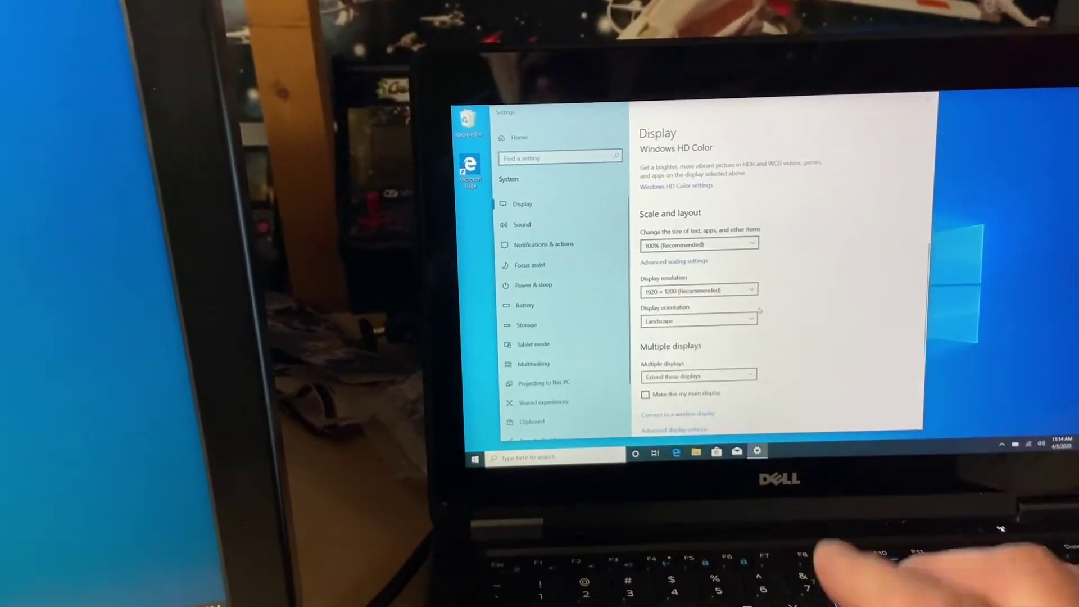
pyautogui.scroll(4, 758, 310)
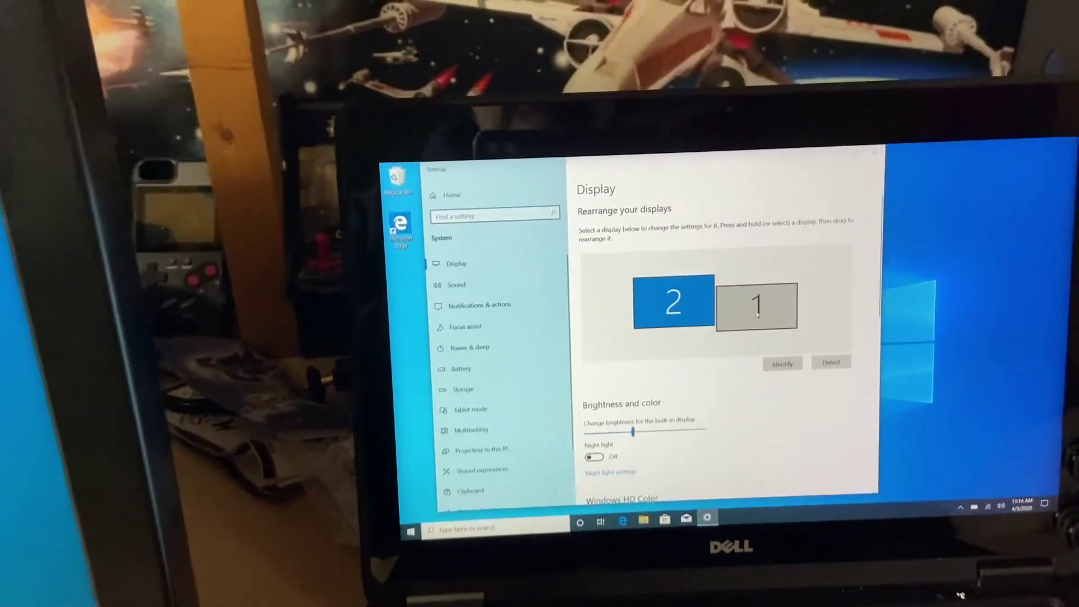
pyautogui.click(796, 229)
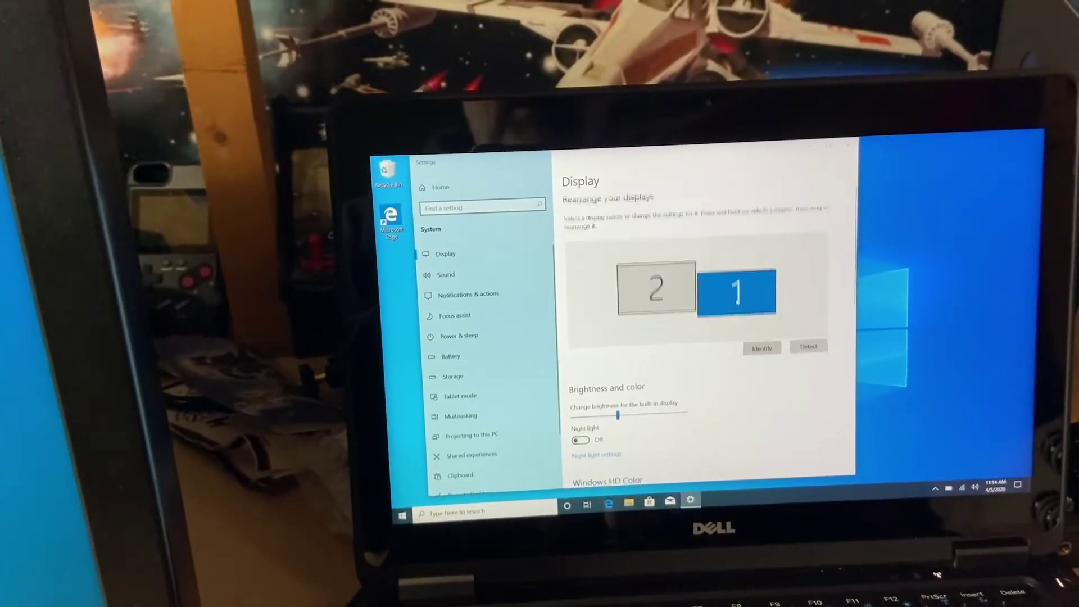
pyautogui.scroll(-5, 741, 295)
pyautogui.scroll(-3, 759, 303)
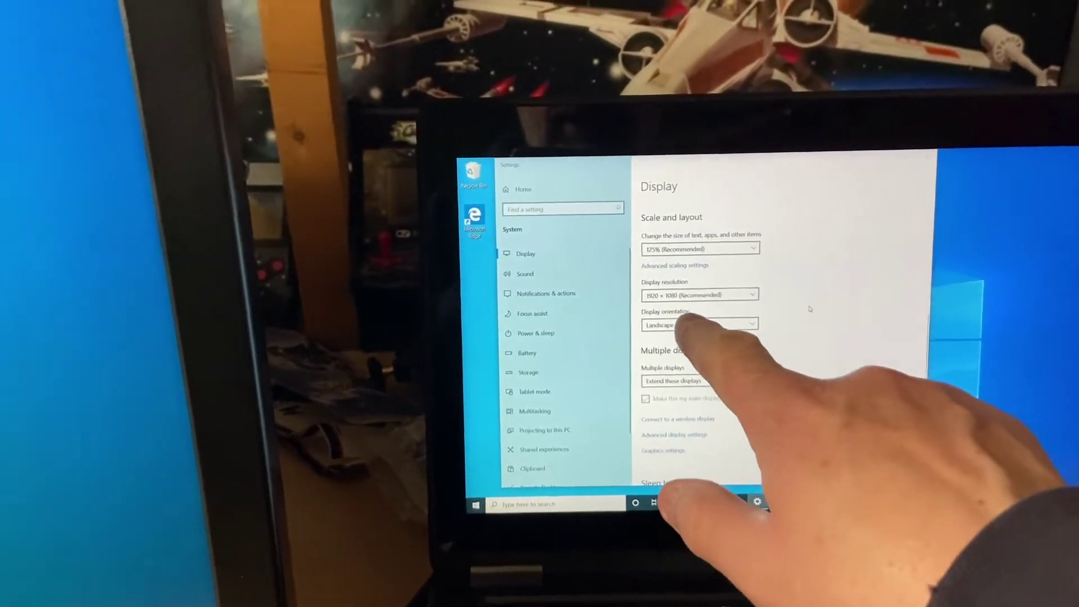